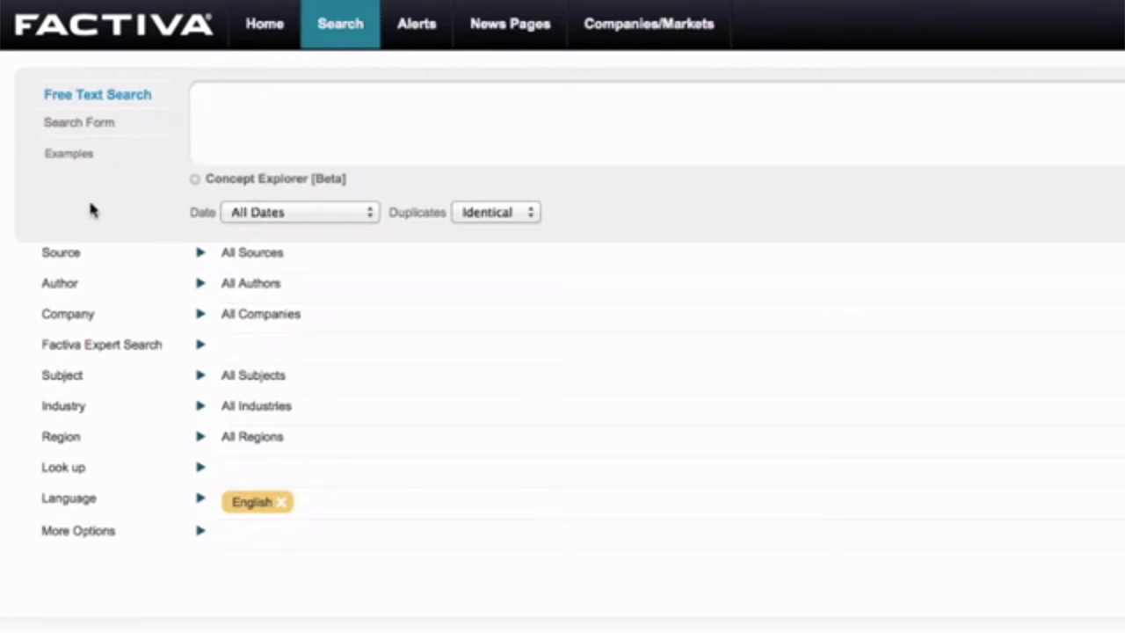
- Run a free text search for "fencing olympics london"
type("fencing olympics londo")
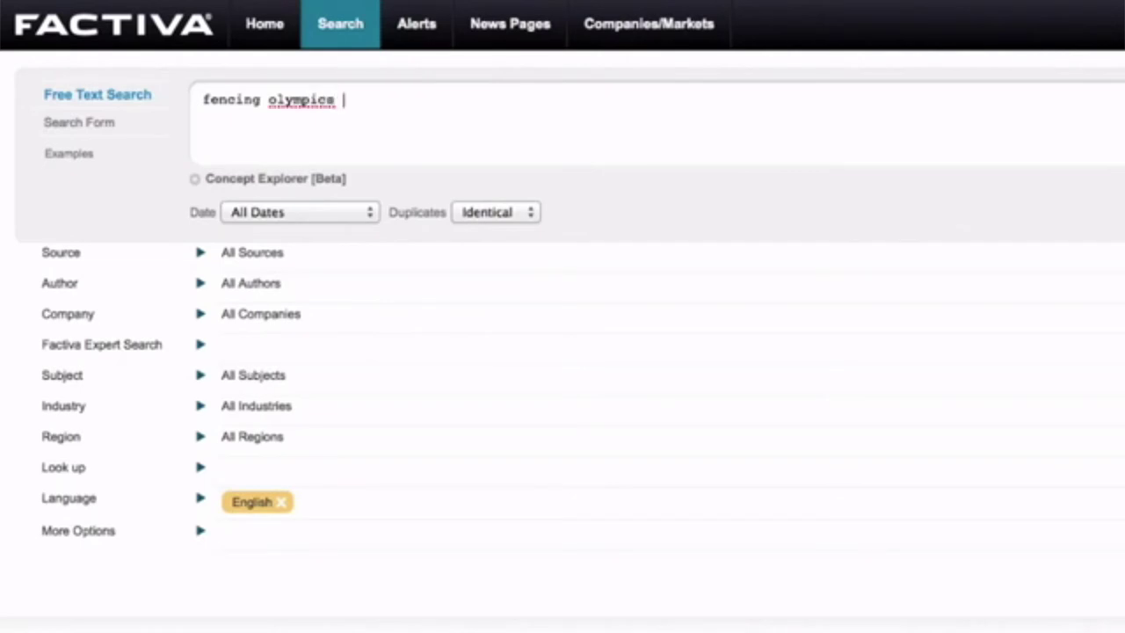
type("n")
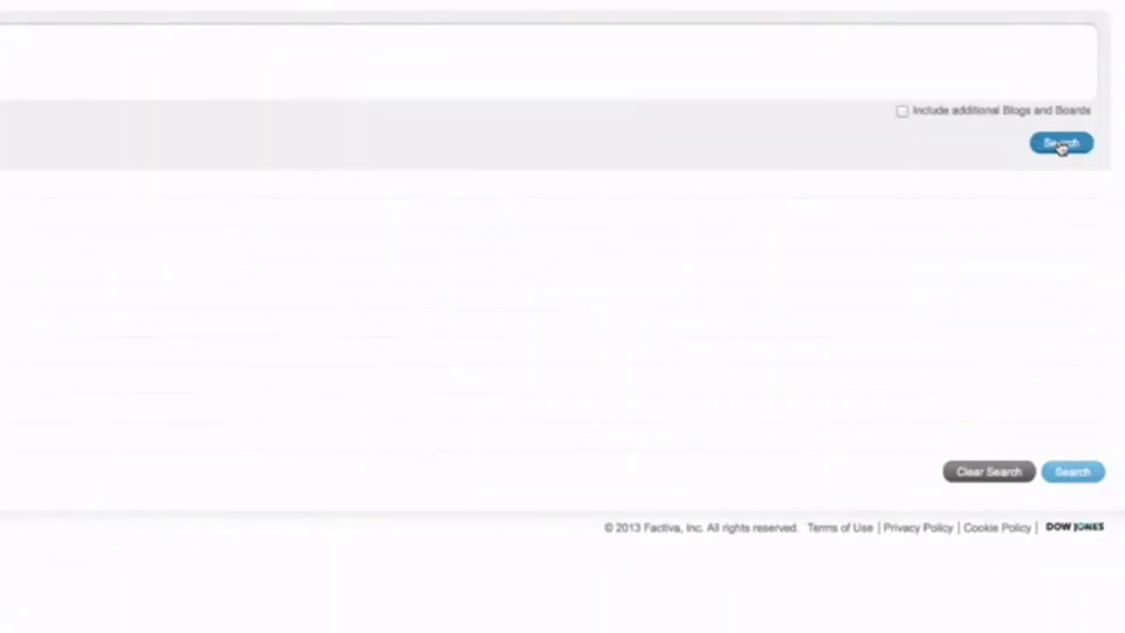
left_click(1059, 143)
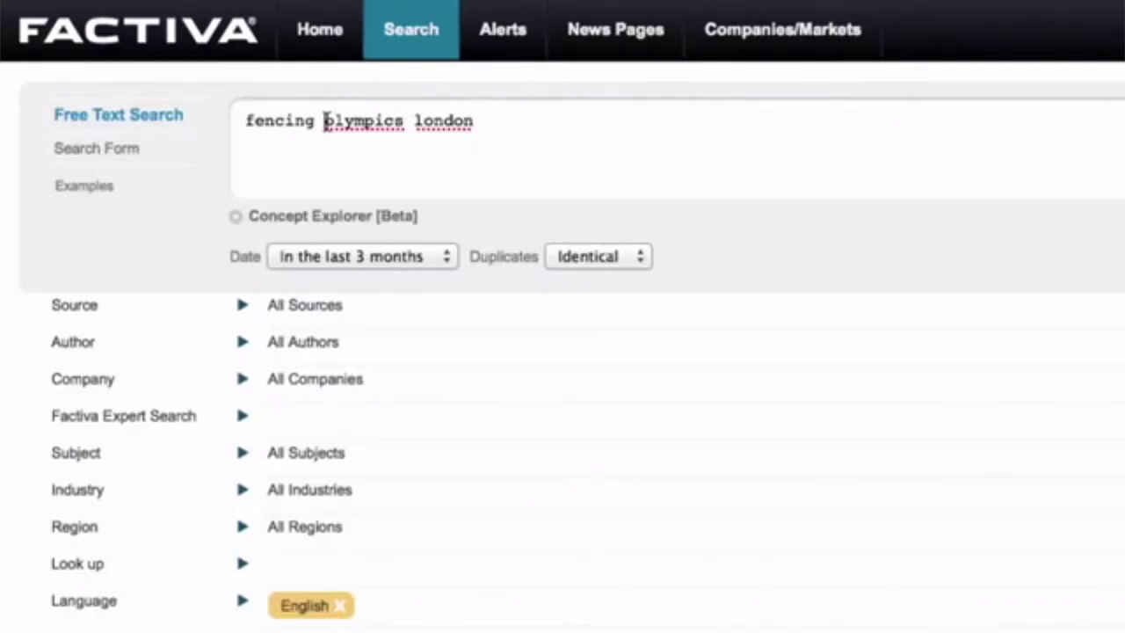
- Join the search terms into "fencing AND olympics AND london" and set the date range to All Dates
left_click(323, 120)
type("AND")
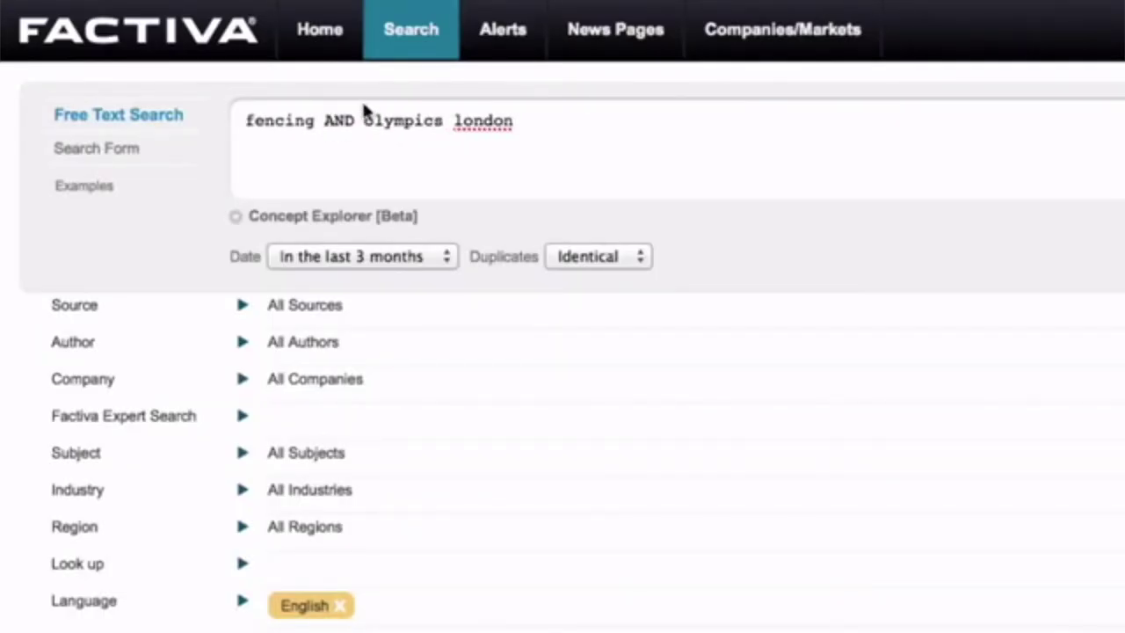
left_click(455, 121)
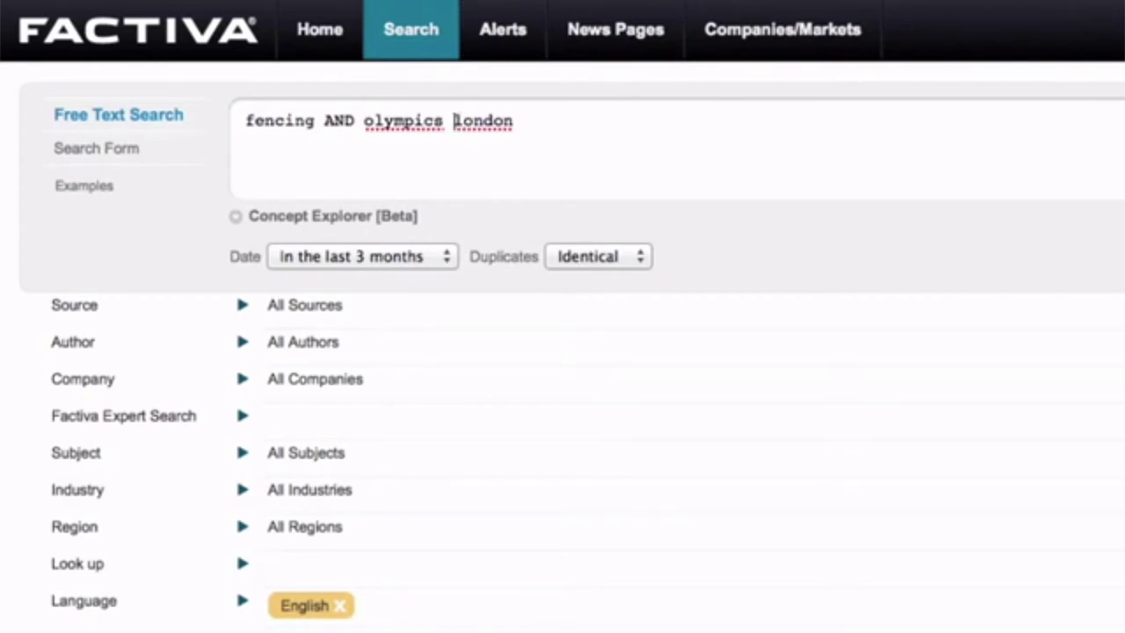
type("AND")
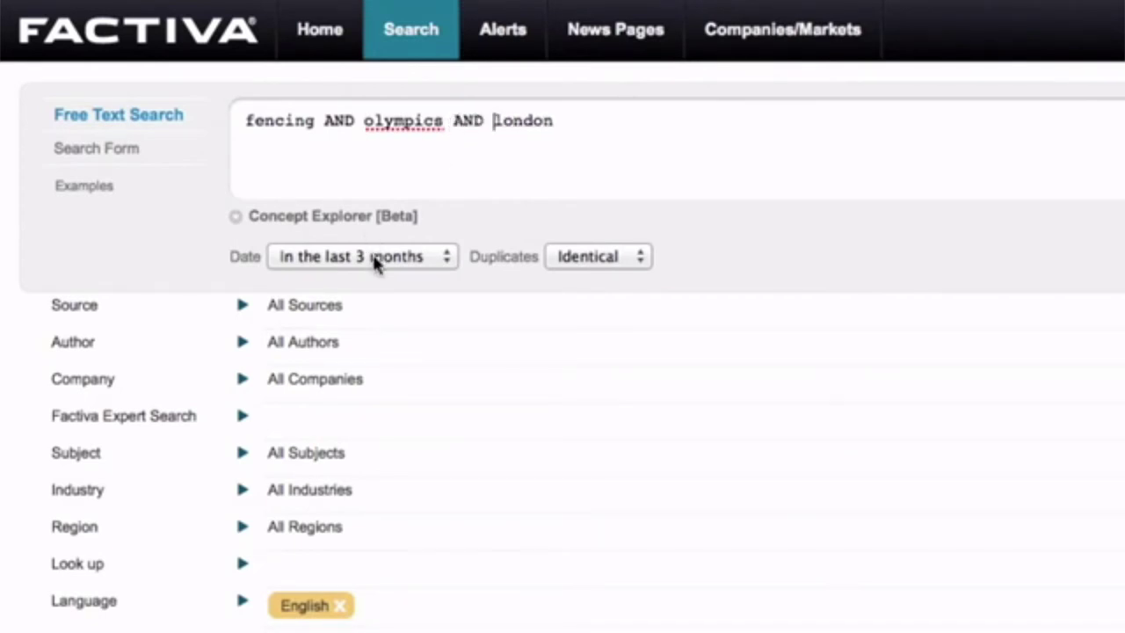
left_click(444, 256)
left_click(385, 418)
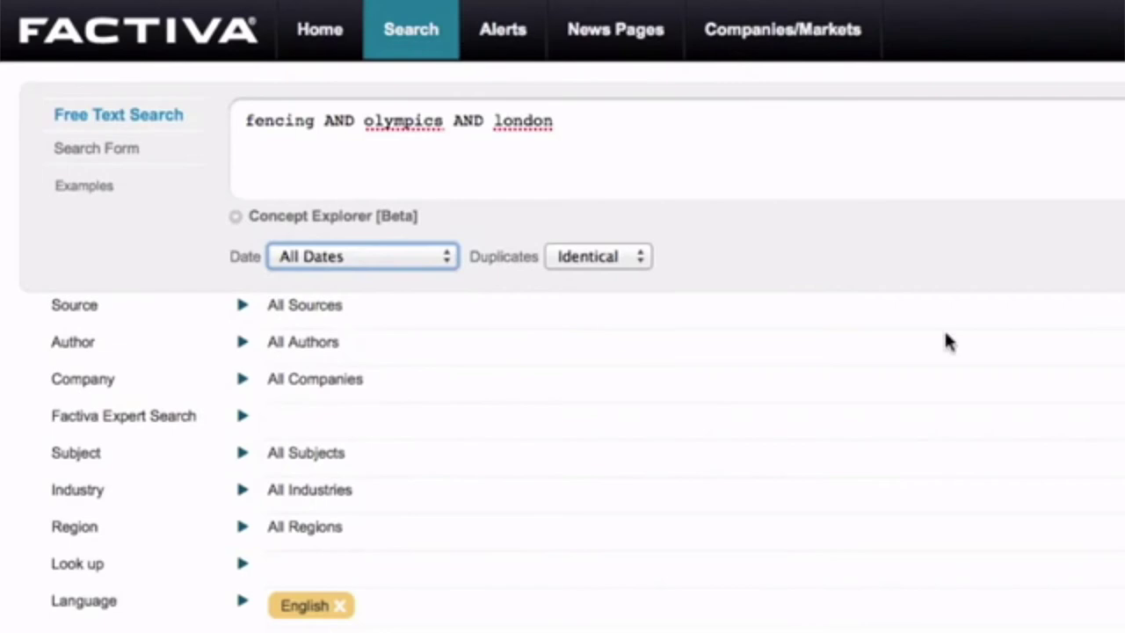
key("Return")
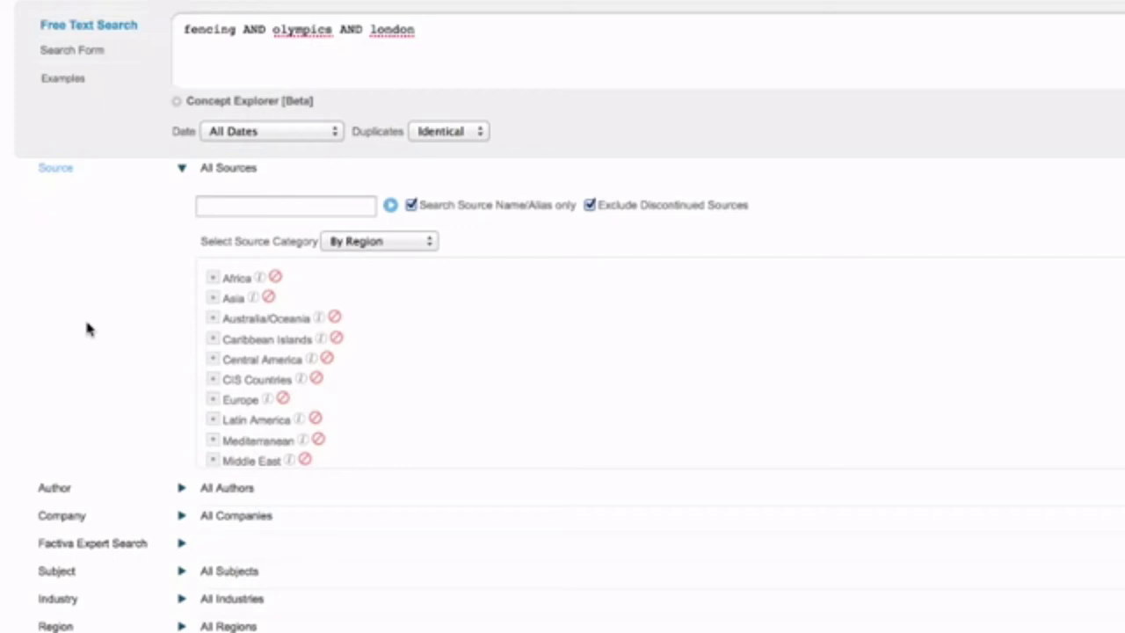
left_click(268, 319)
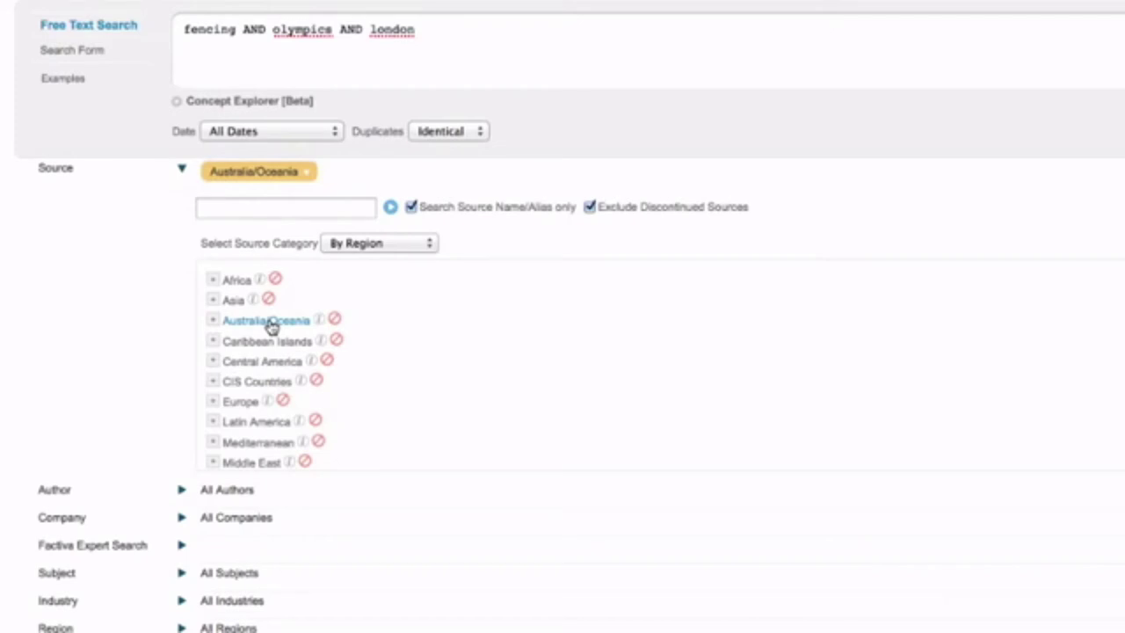
left_click(279, 174)
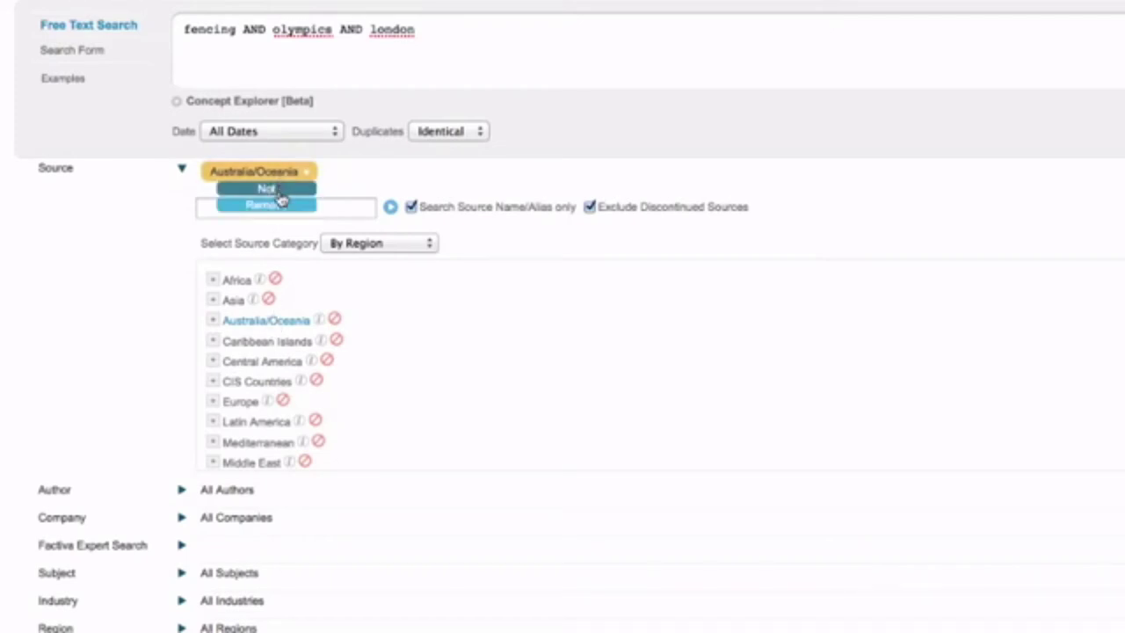
left_click(275, 206)
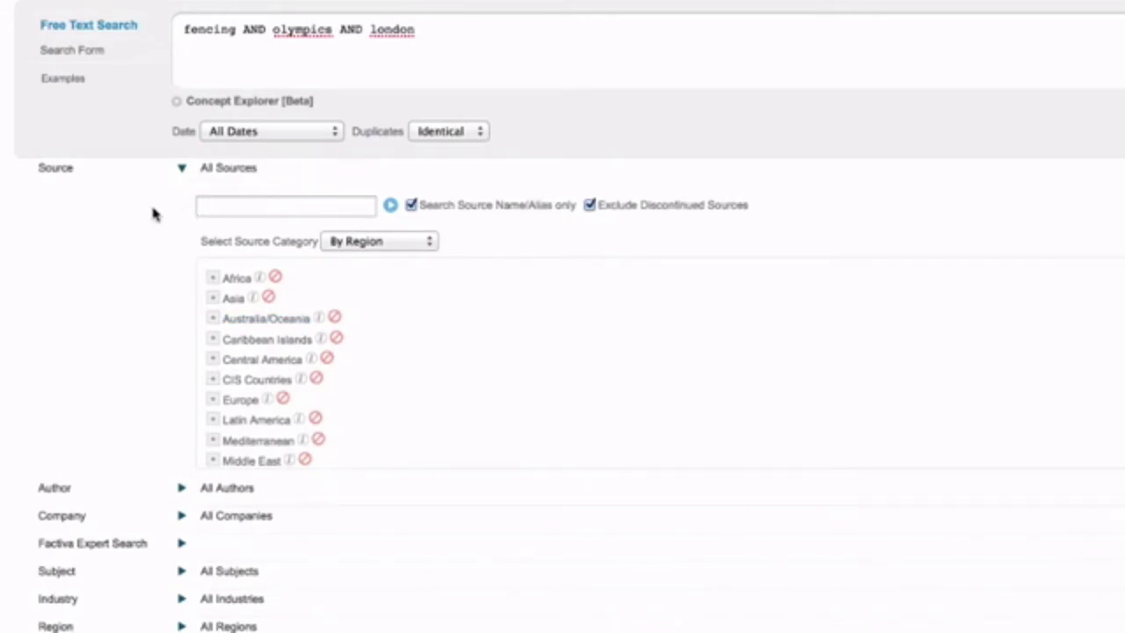
- Limit the sources to The Guardian (U.K.), The New York Times and the first listed The Sydney Morning Herald
left_click(212, 205)
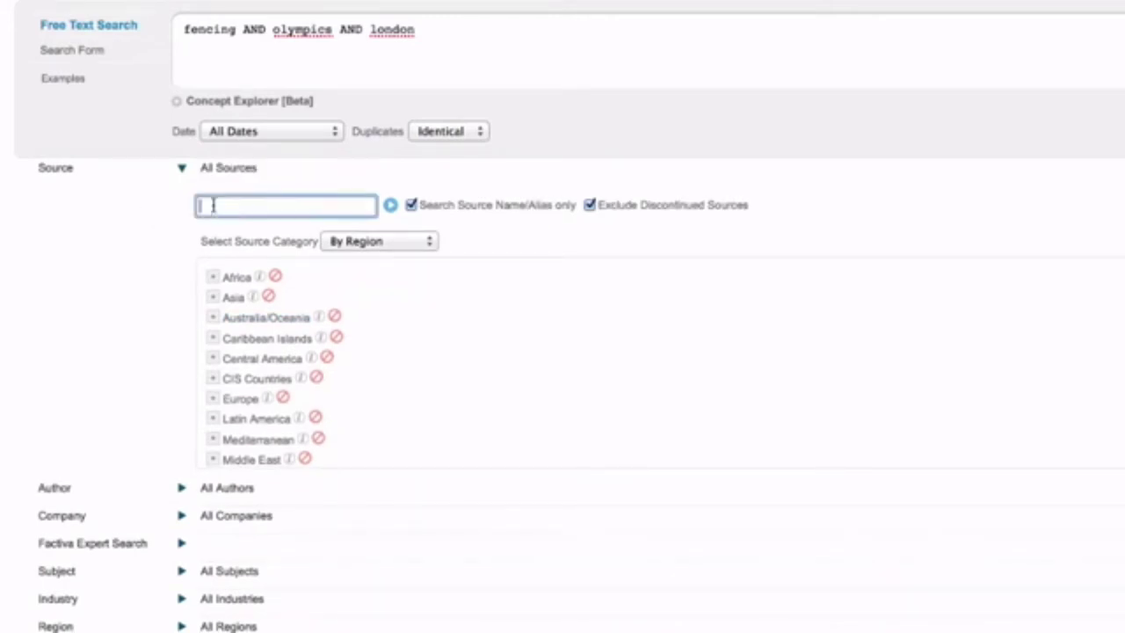
type("the guard")
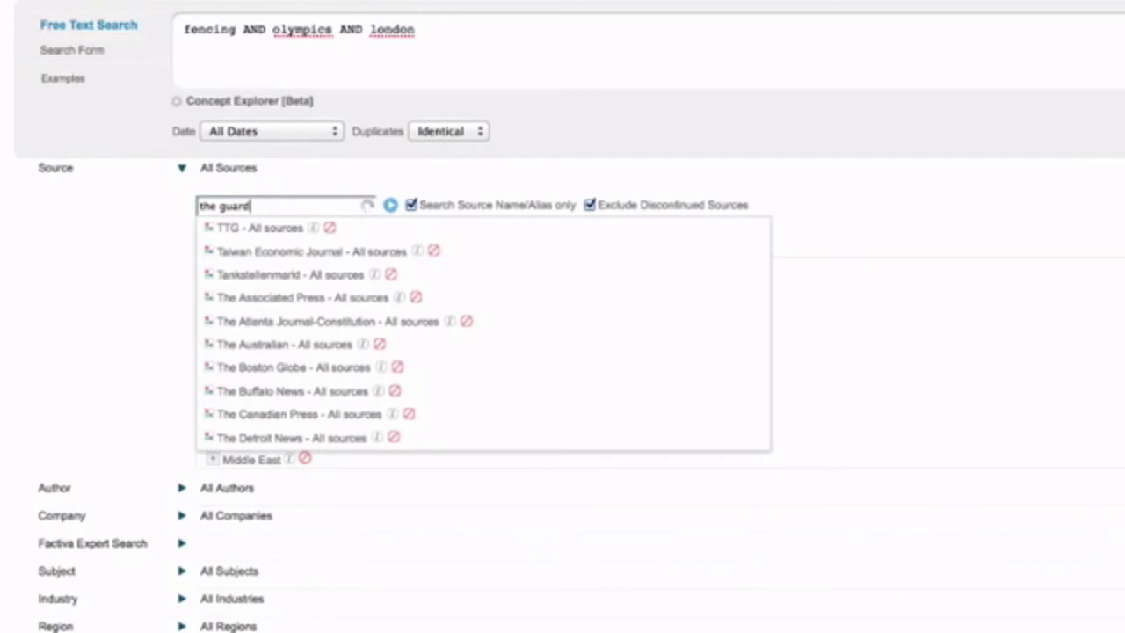
type("ian")
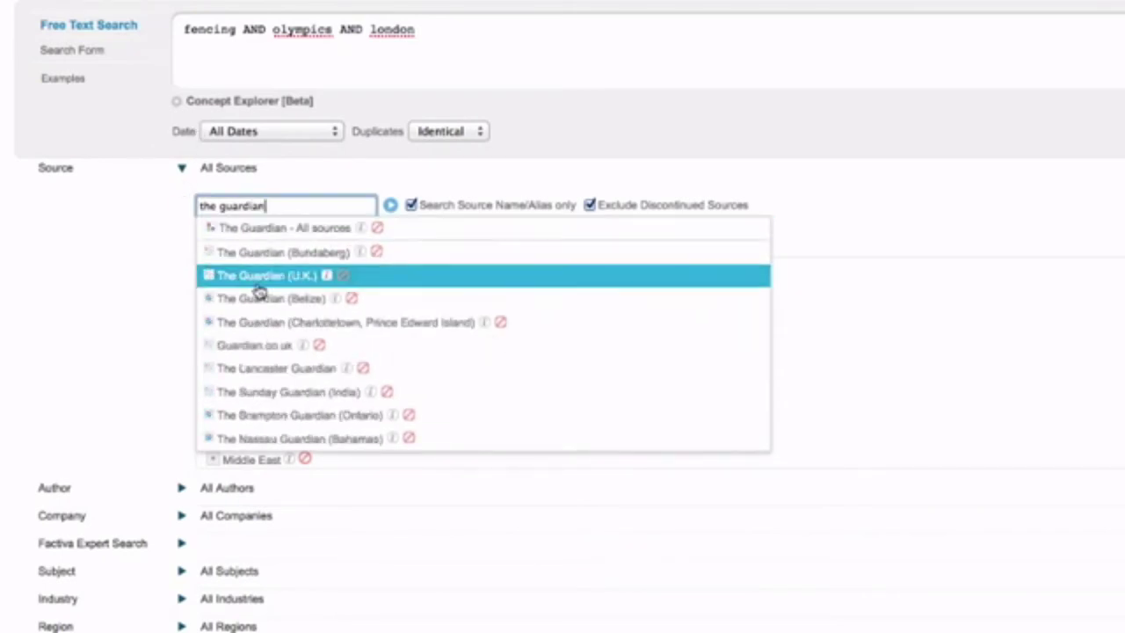
left_click(260, 281)
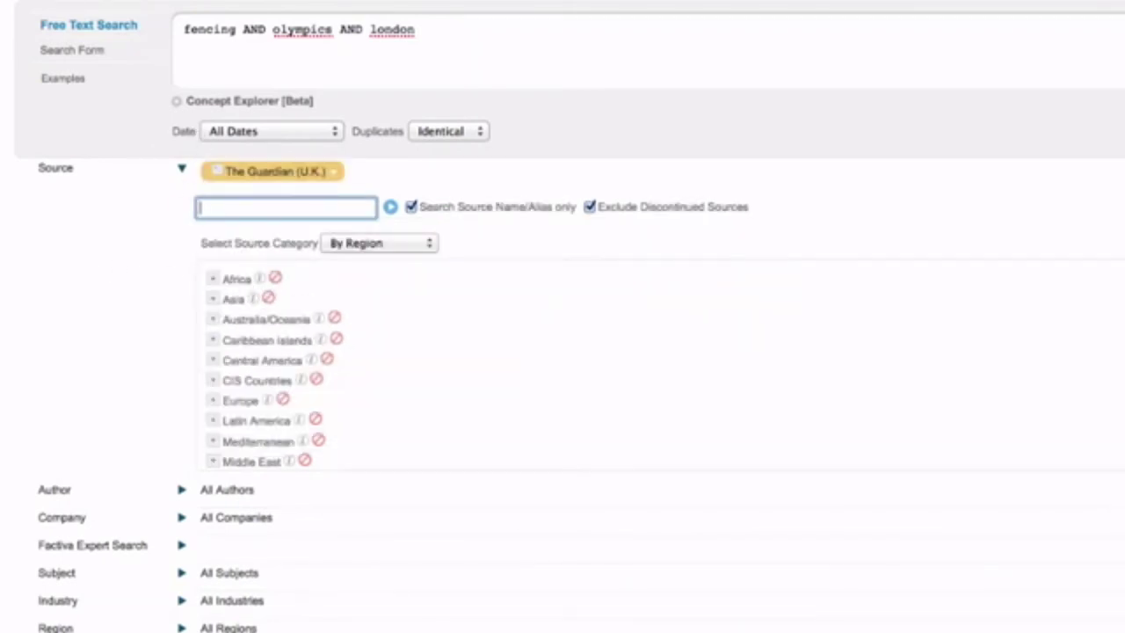
type("new york tim")
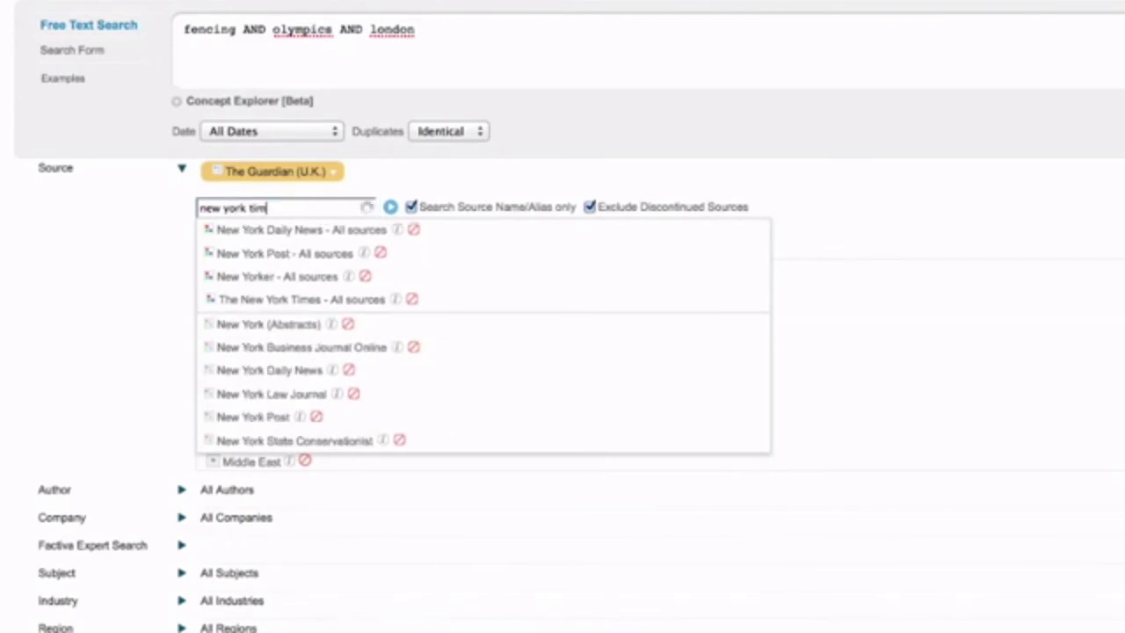
type("es")
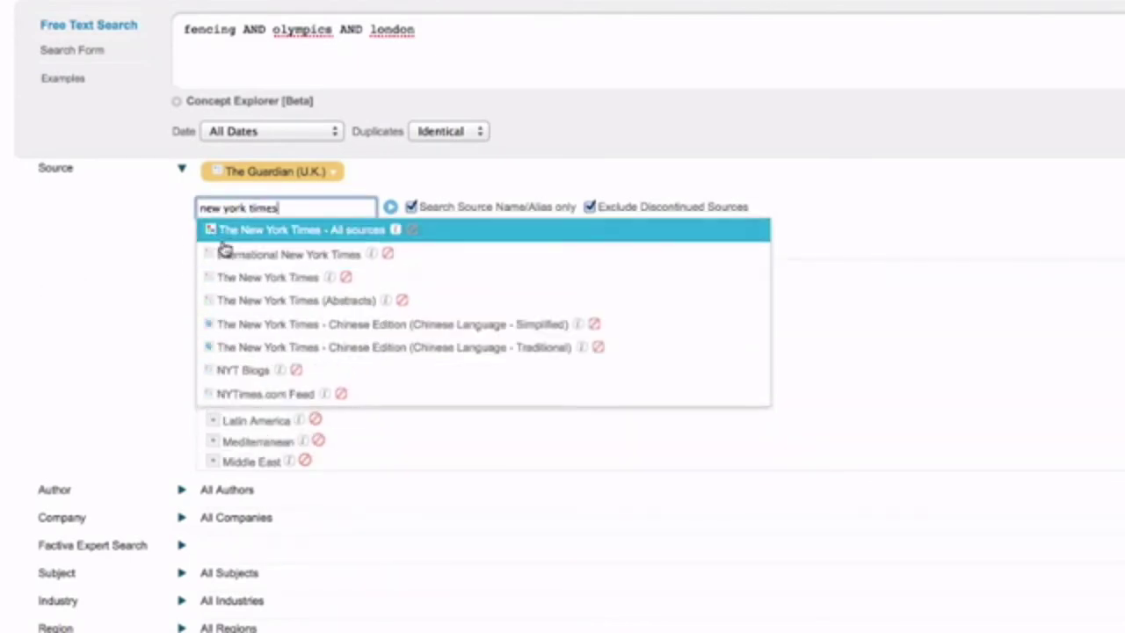
left_click(261, 279)
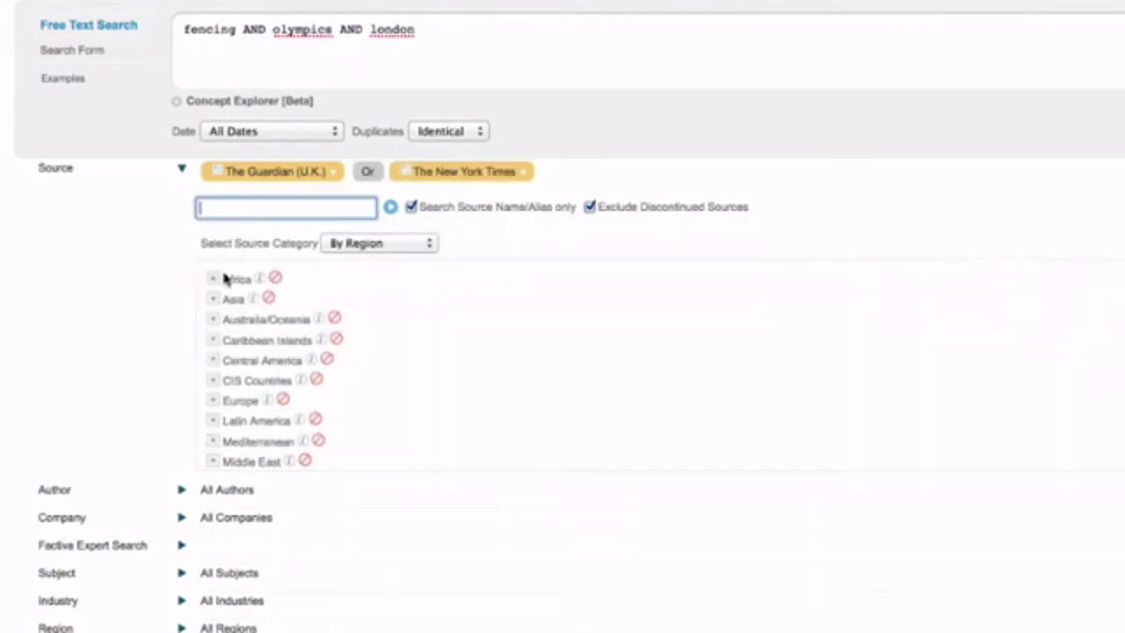
type("sydney")
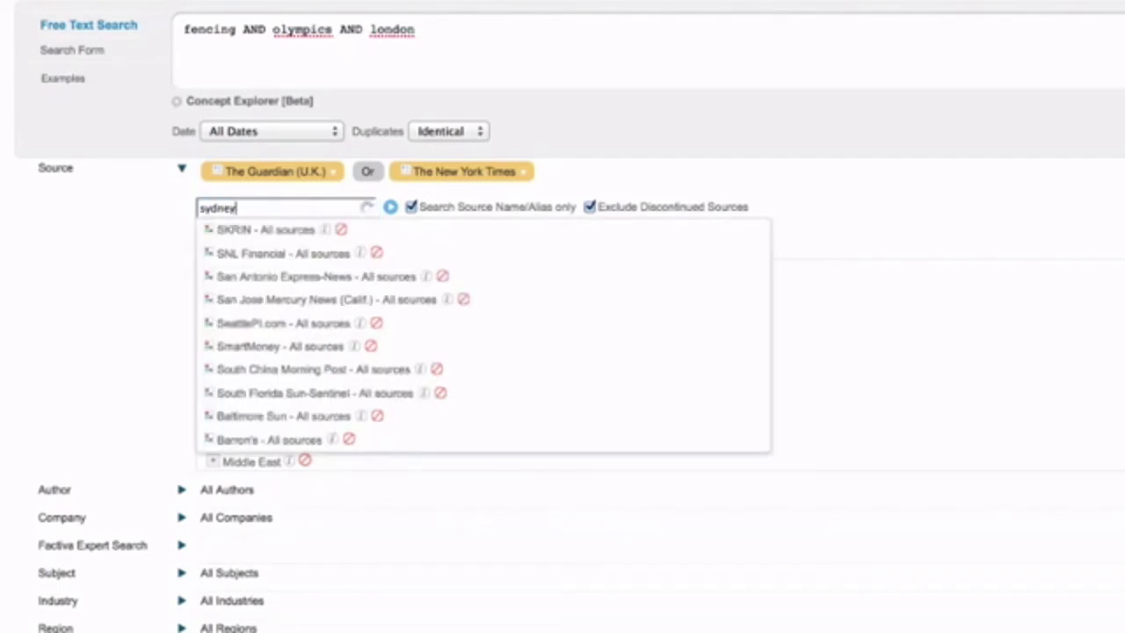
type(" morning hera")
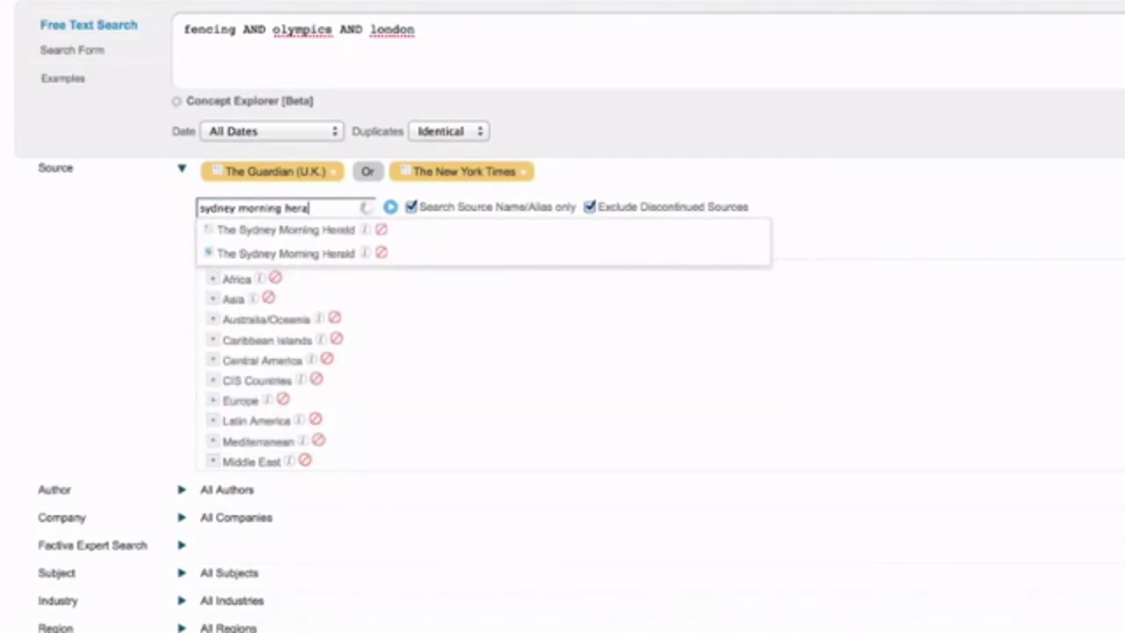
type("ld")
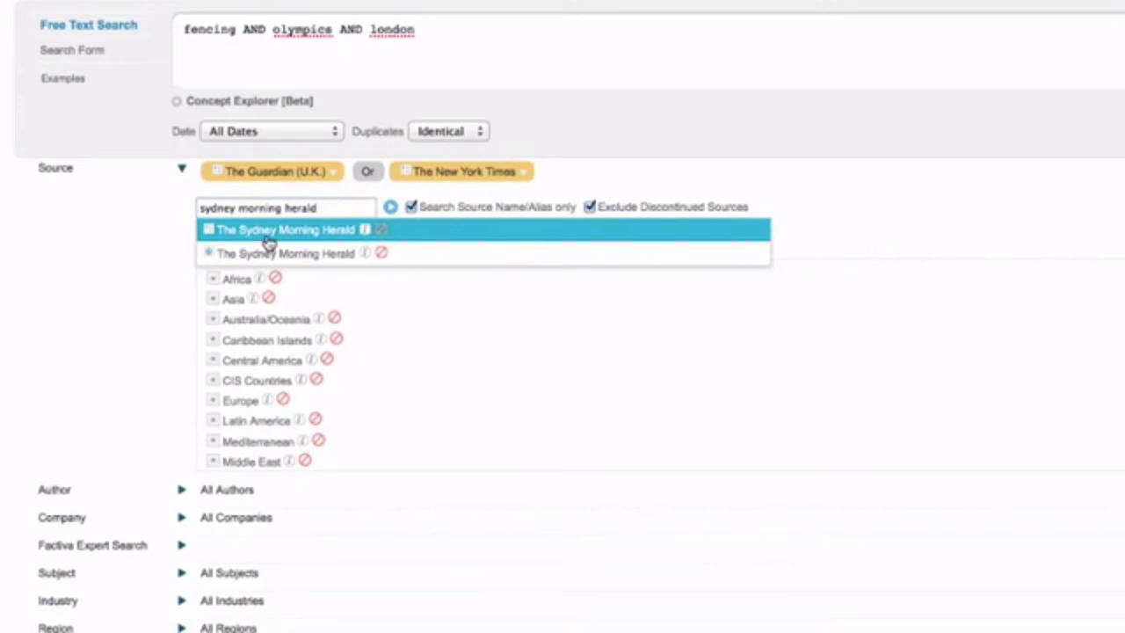
left_click(268, 234)
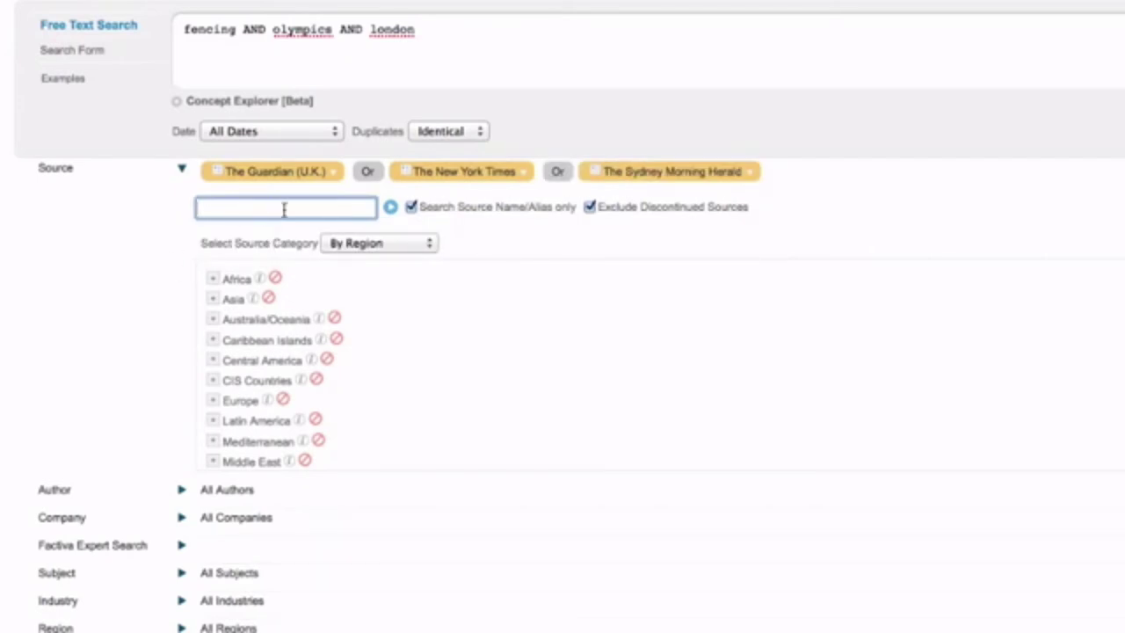
- Try to add "The New York Times - All sources" as a further source
type("new york tim")
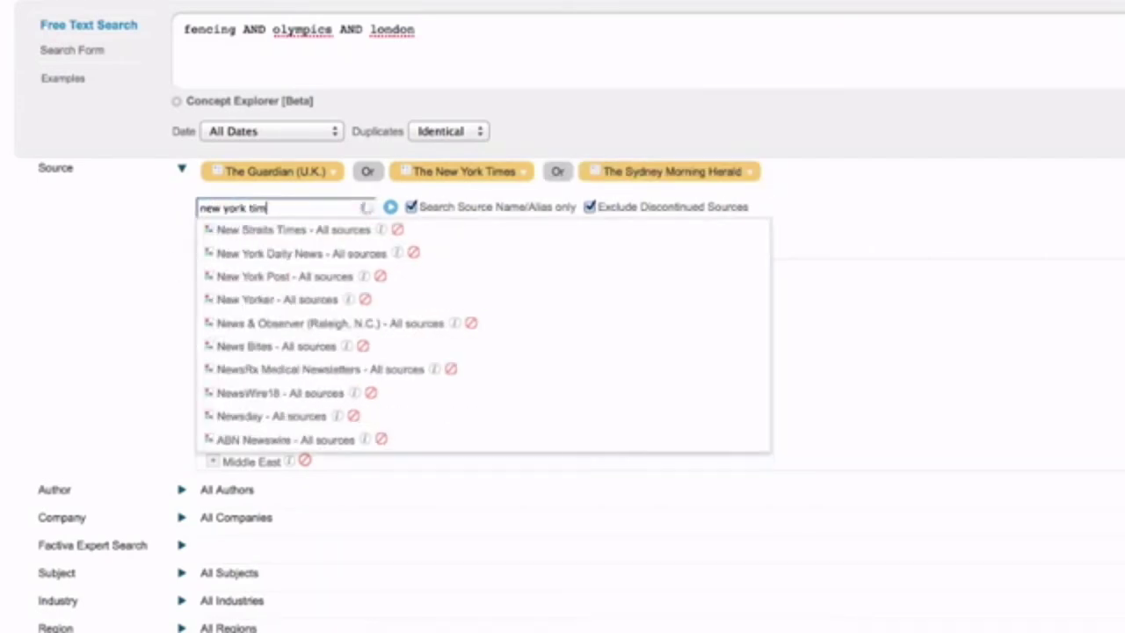
type("es")
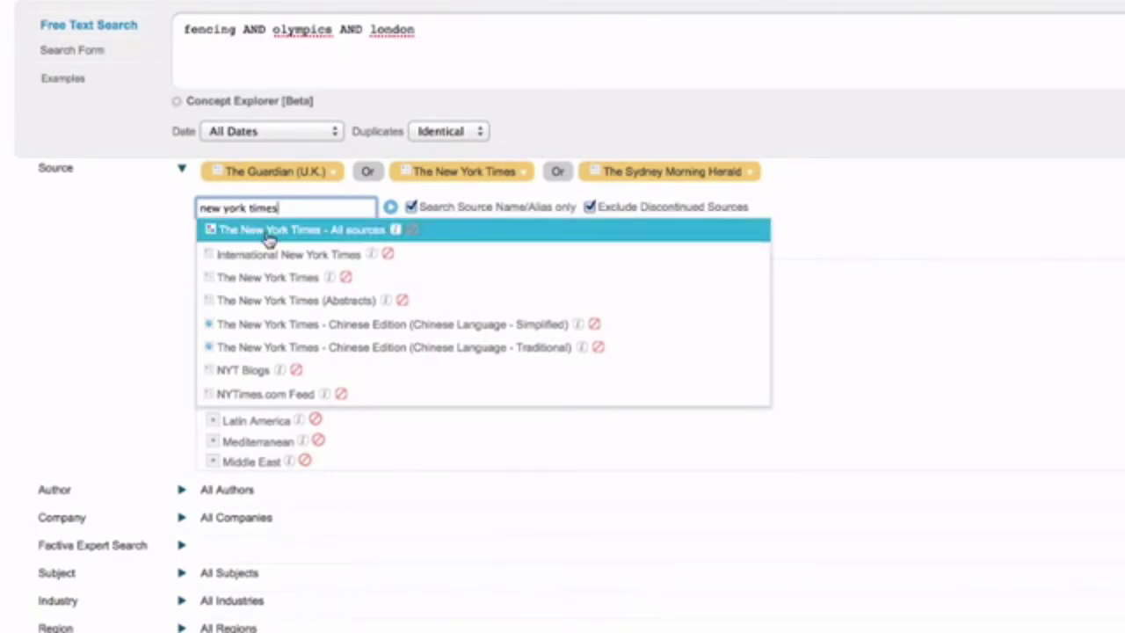
left_click(268, 233)
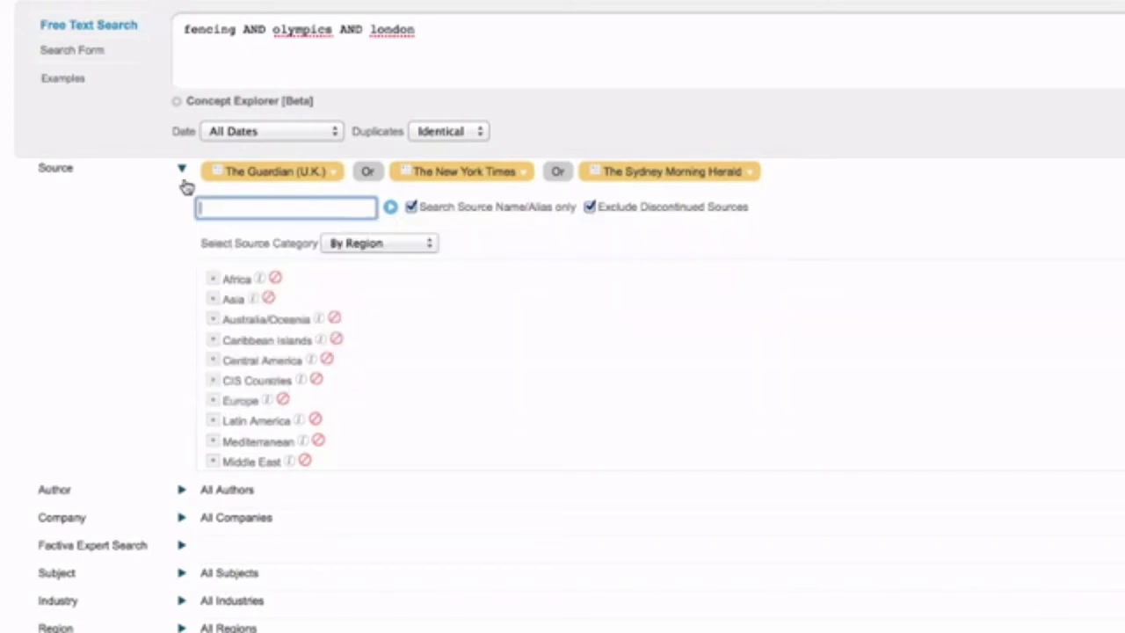
- Examine the search form's date ranges, language list and additional options, including where free-text terms are searched
left_click(254, 131)
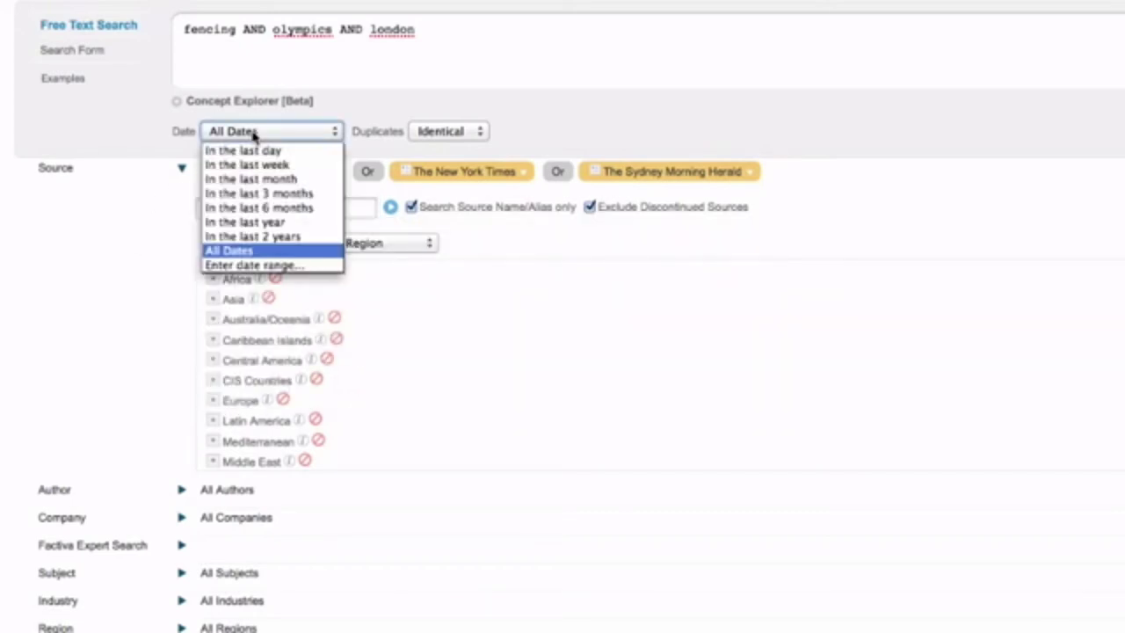
left_click(270, 179)
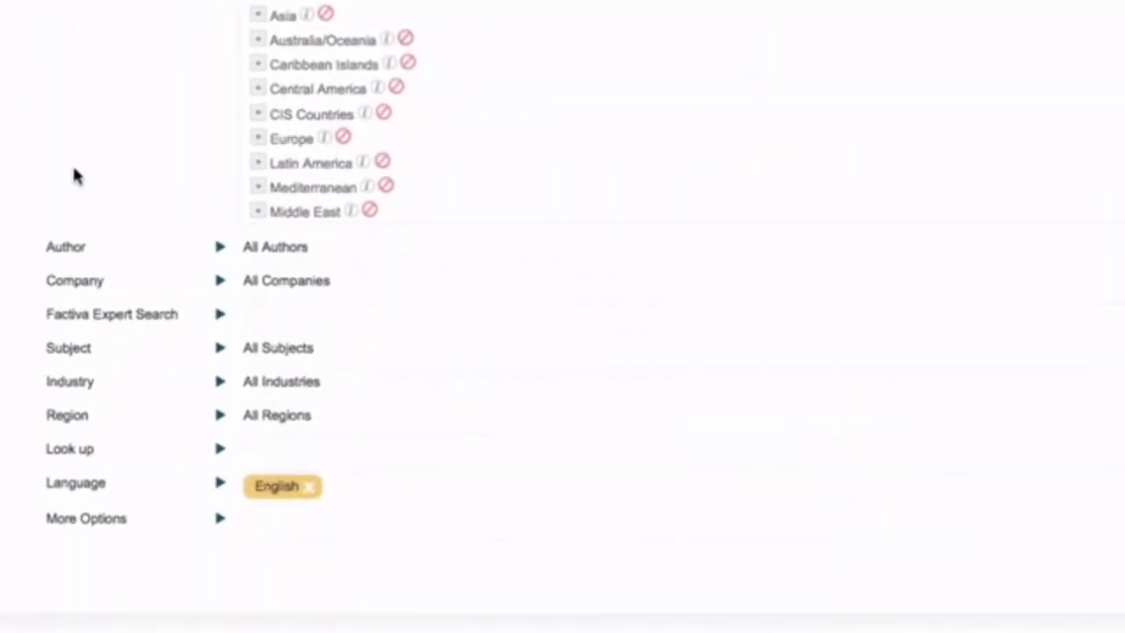
left_click(78, 473)
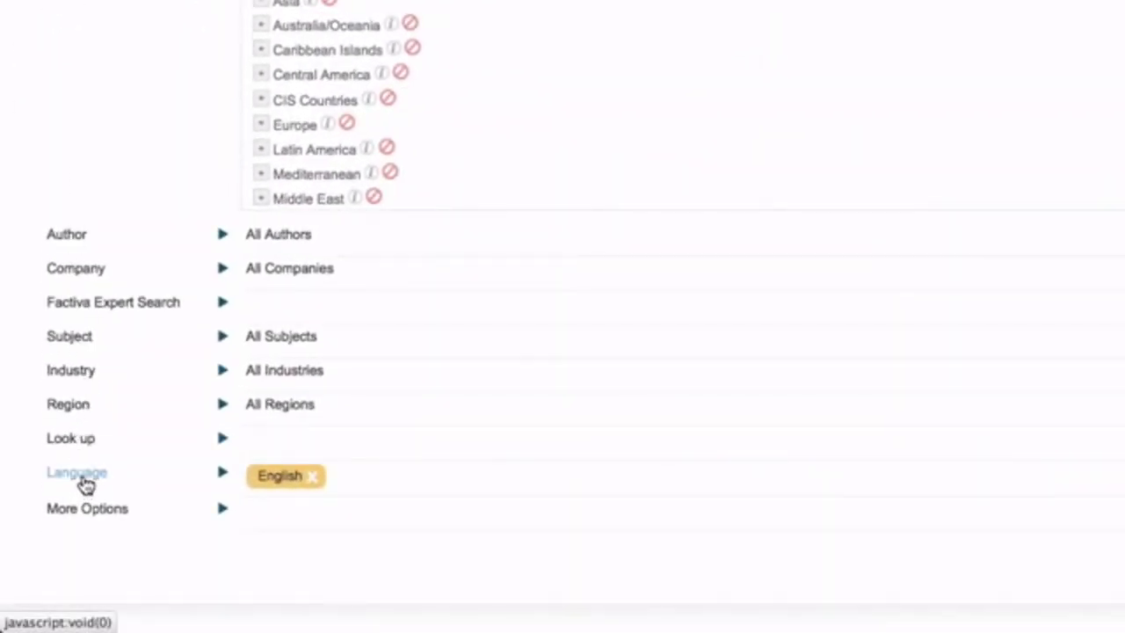
scroll(82, 484, "down", 4)
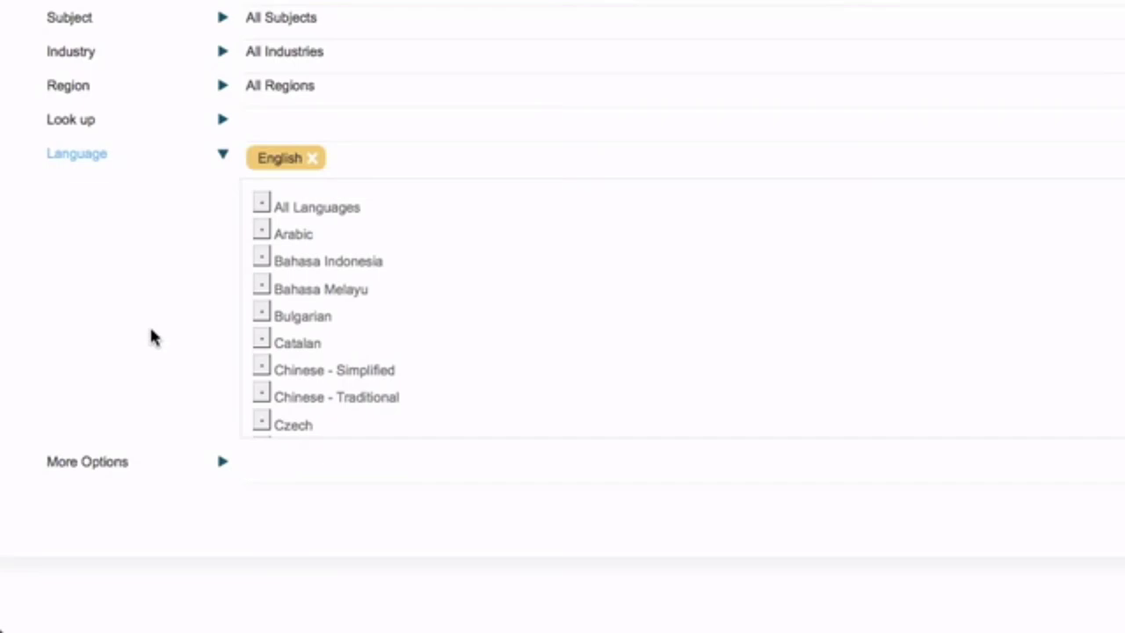
left_click(94, 464)
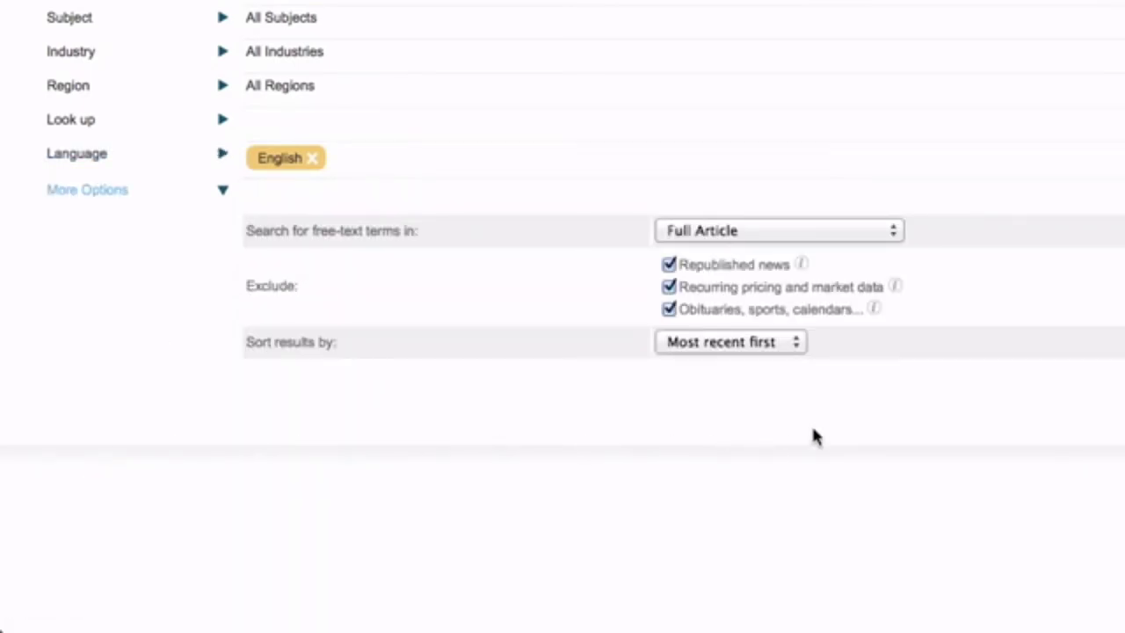
left_click(857, 233)
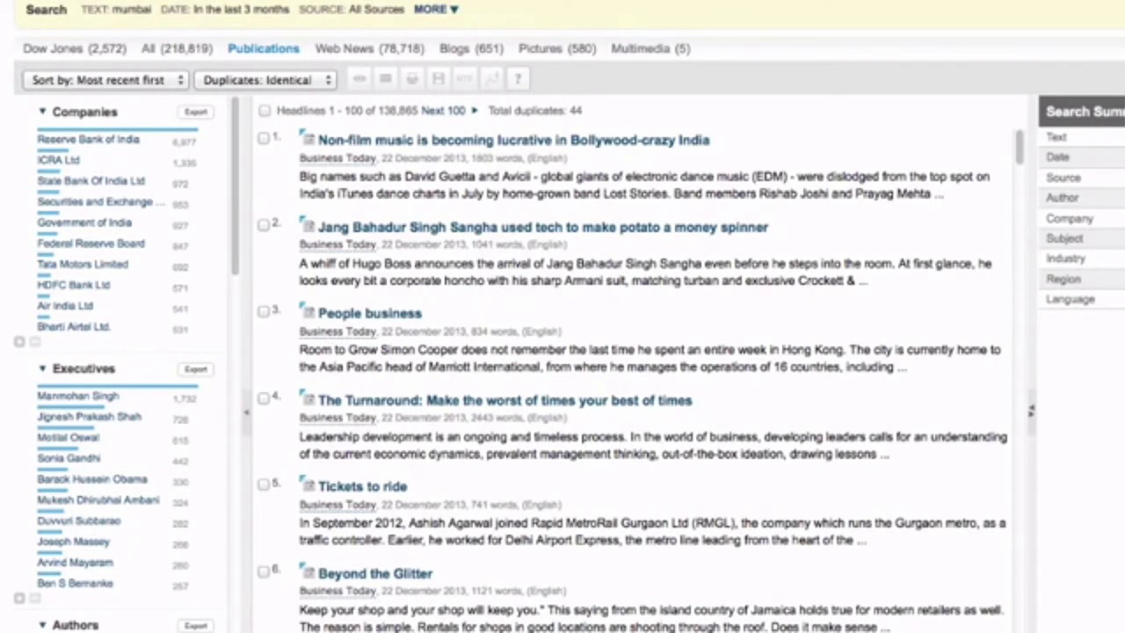
- Open the article "Non-film music is becoming lucrative in Bollywood-crazy India" from the mumbai results and select the first two headlines
scroll(236, 206, "down", 3)
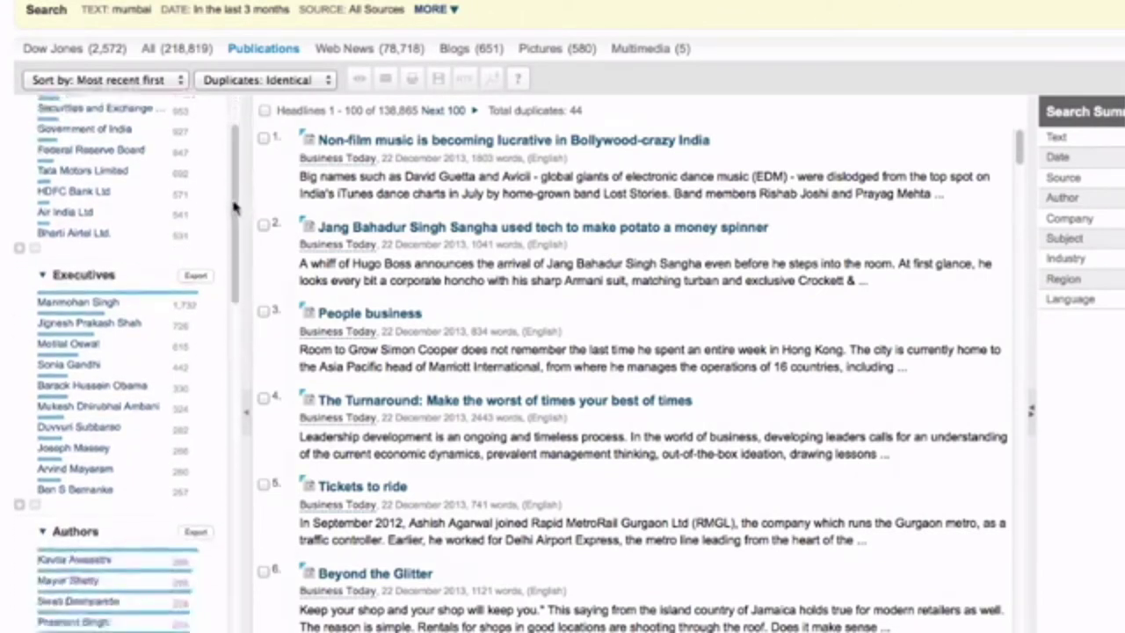
scroll(235, 211, "down", 20)
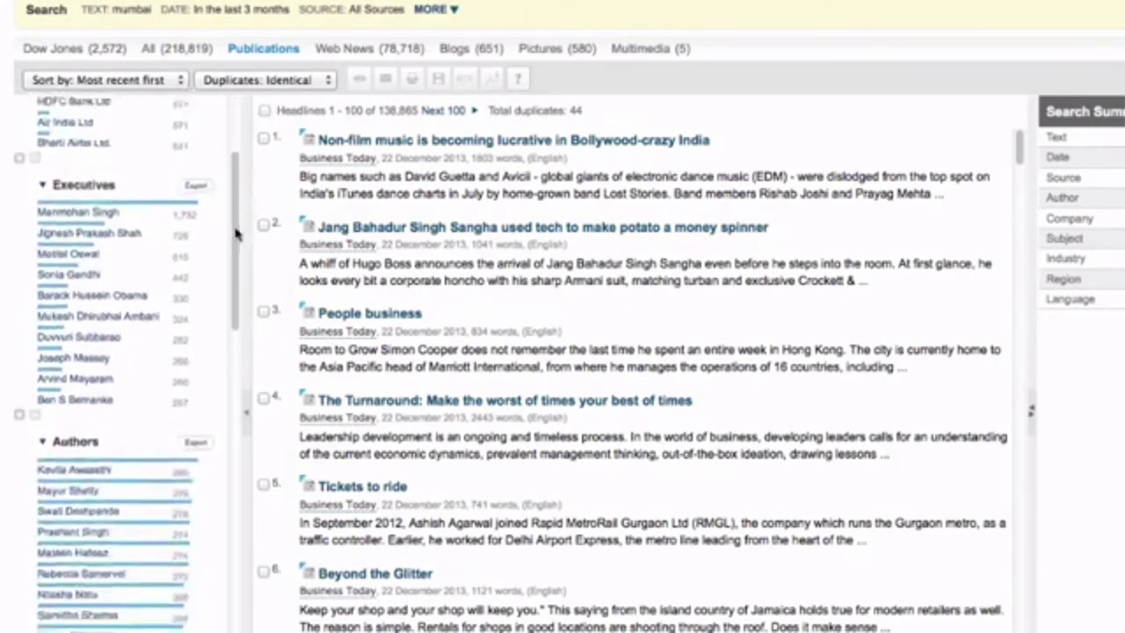
left_click(546, 141)
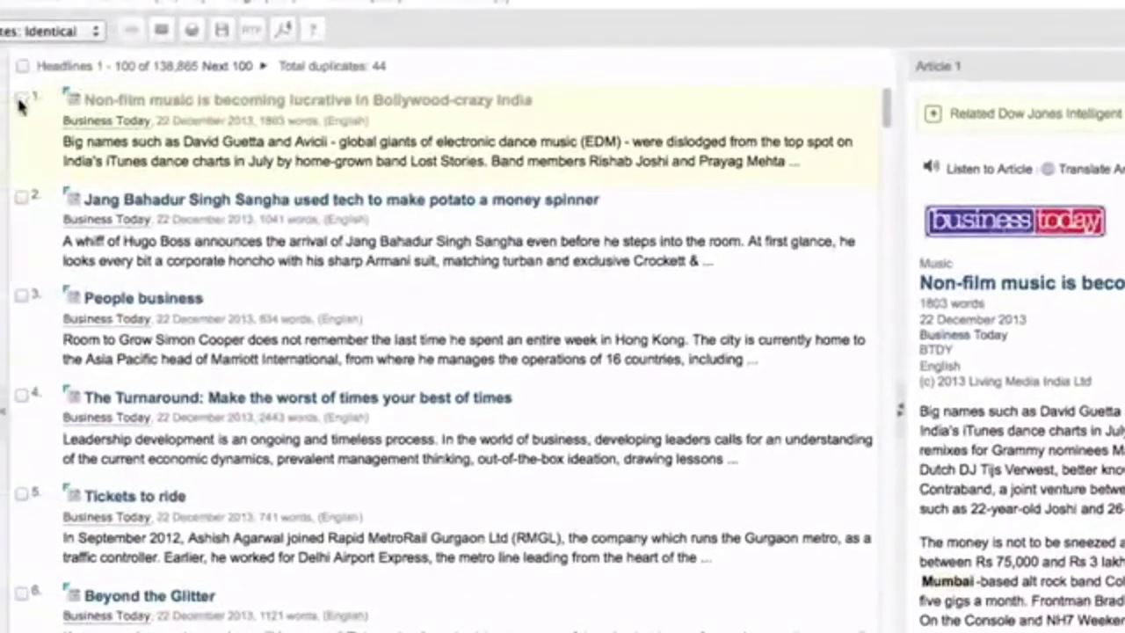
left_click(21, 197)
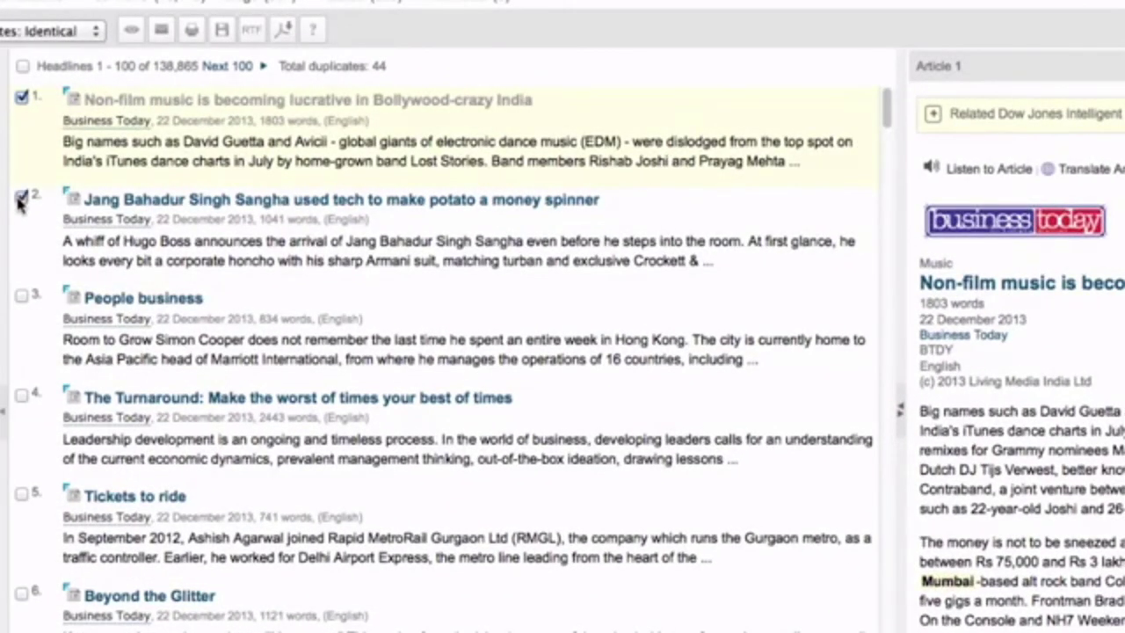